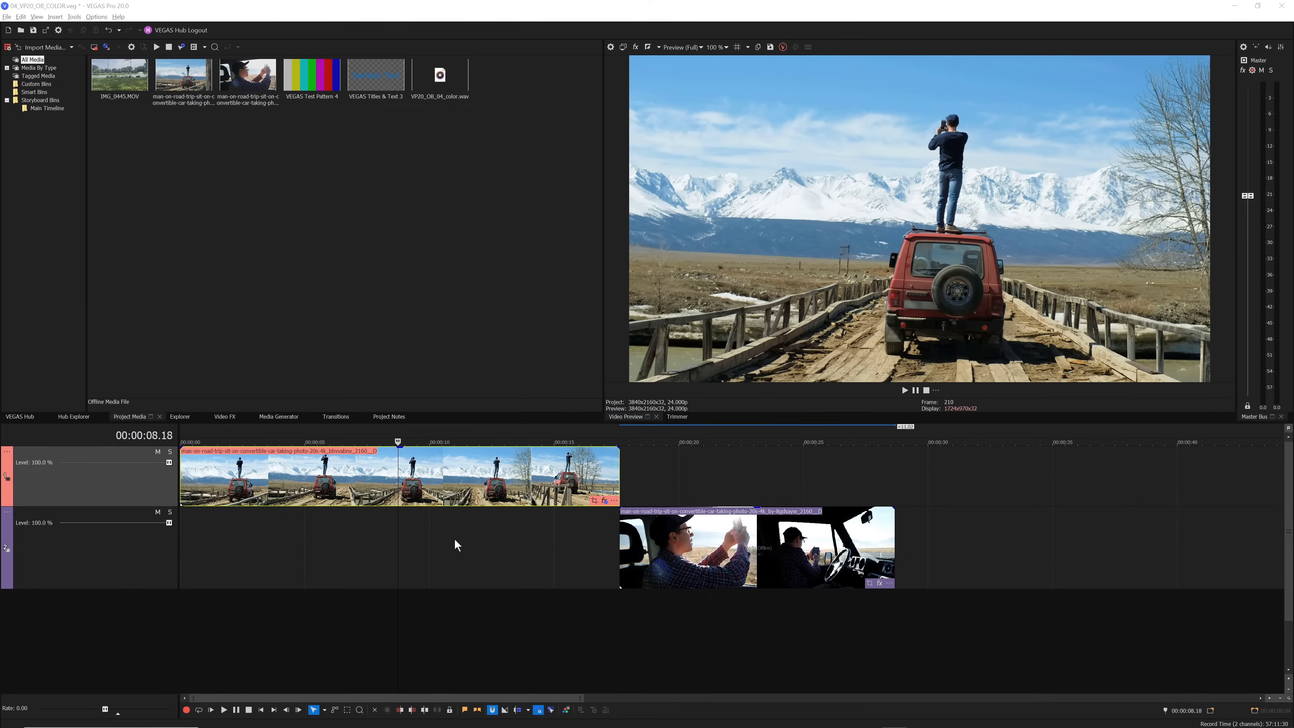
Place the playhead at 00:00:11.02 on the mountain road-trip clip and open color grading with scopes
left_click(456, 488)
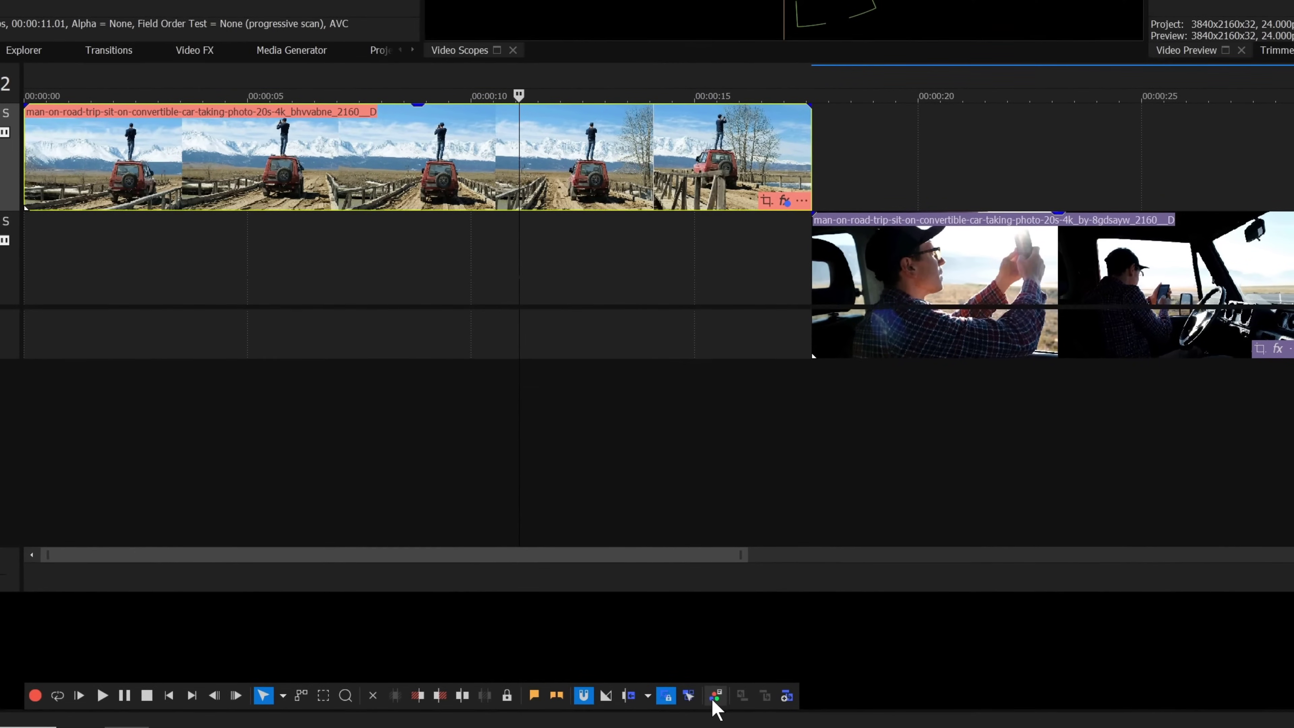
left_click(695, 706)
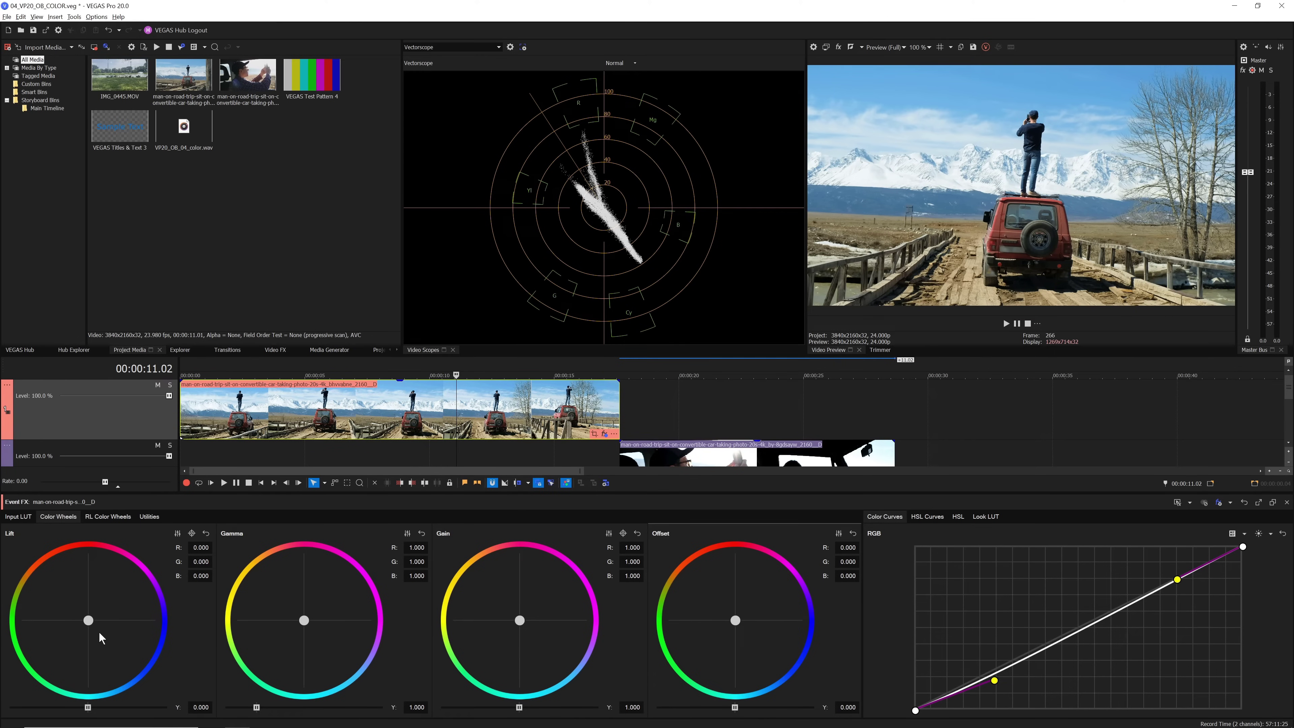
Warm the clip with Lift, Gamma (0.929/1.522/0.937) and Gain (1.147/0.891/0.932), resetting Offset to neutral
left_click_drag(89, 620, 95, 616)
left_click_drag(305, 621, 299, 626)
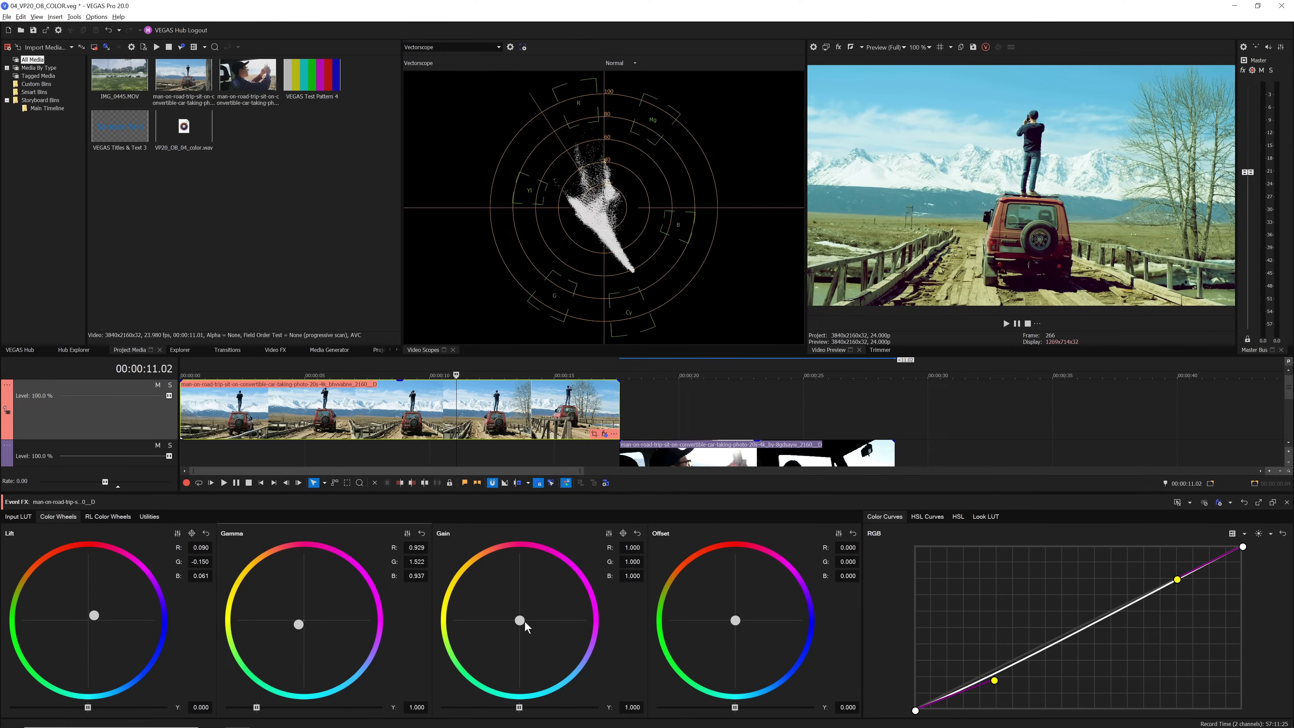
left_click_drag(521, 622, 516, 610)
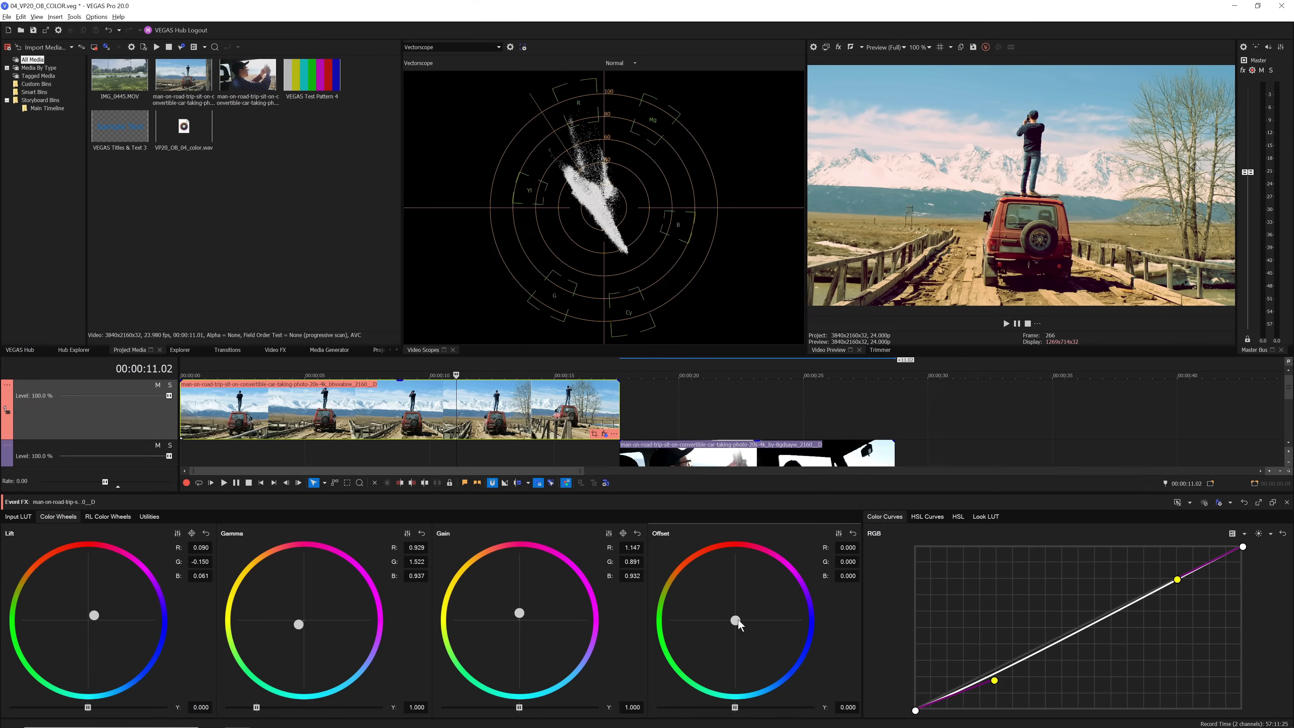
left_click_drag(738, 621, 753, 633)
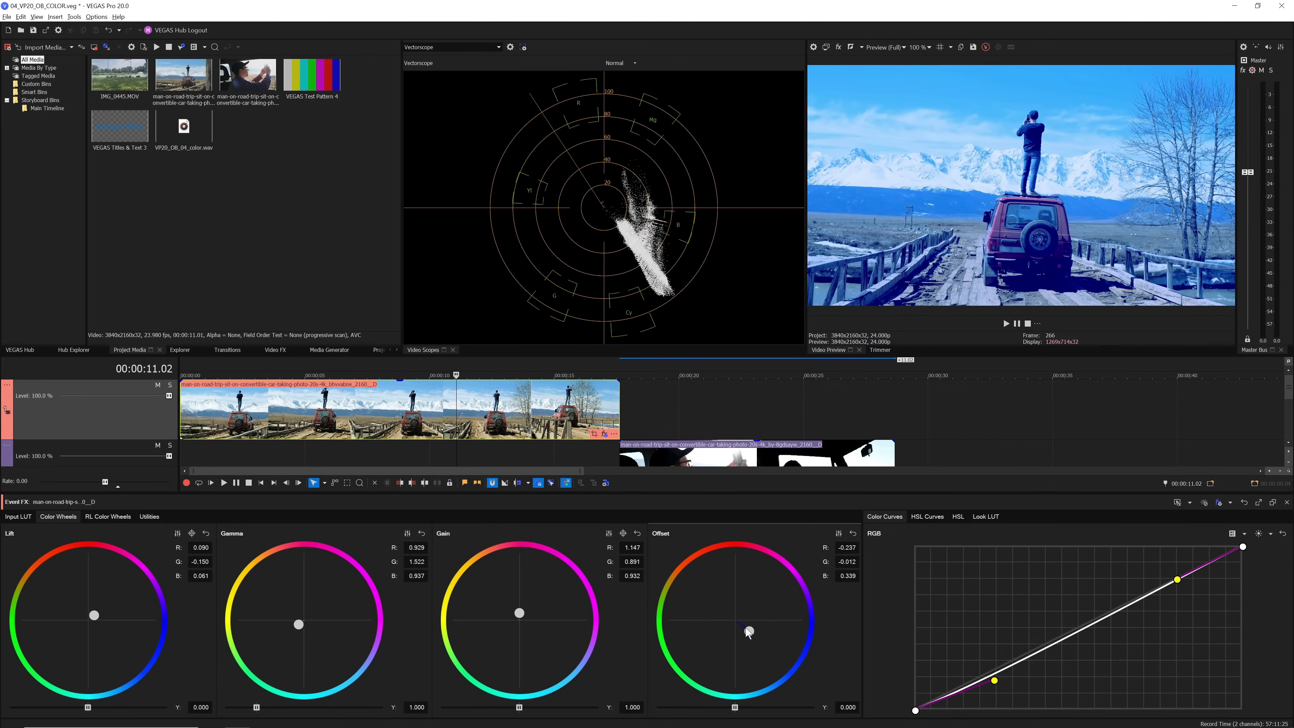
left_click(853, 533)
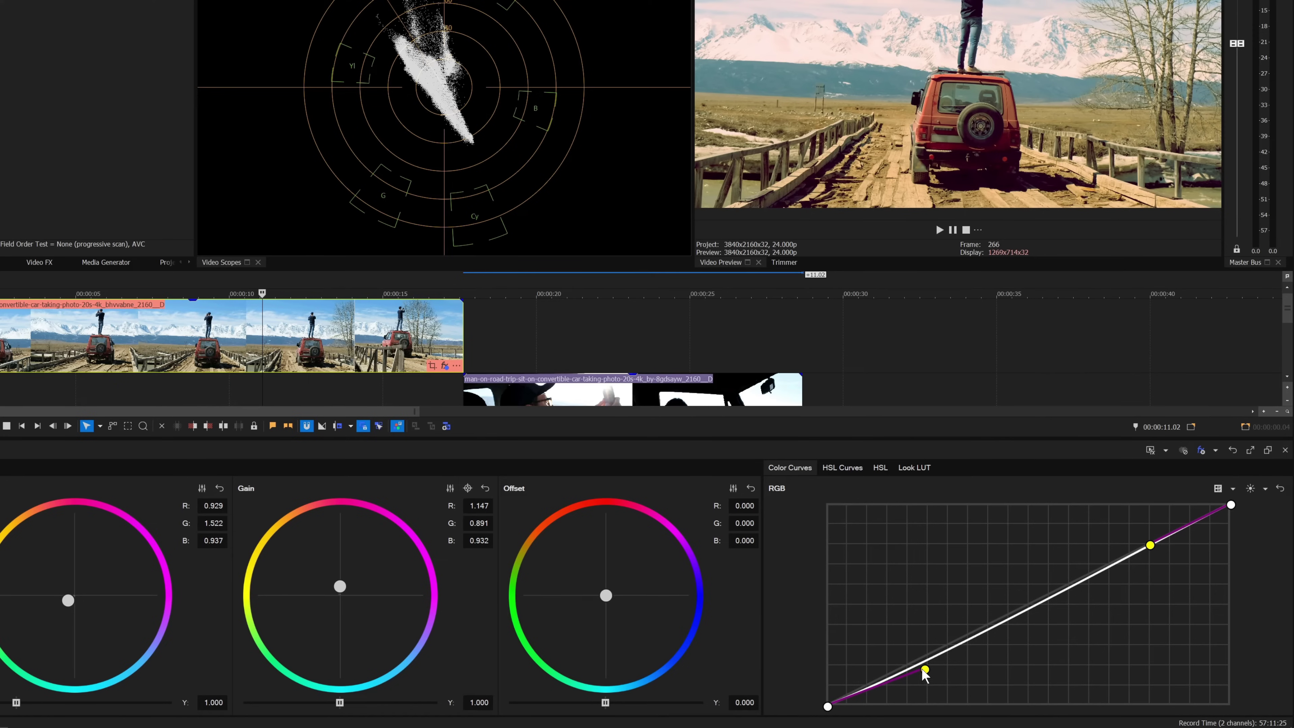
Raise the RGB curve's shadow point, lower its top, and bend an added midpoint into a contrast S-curve
left_click_drag(925, 671, 1031, 656)
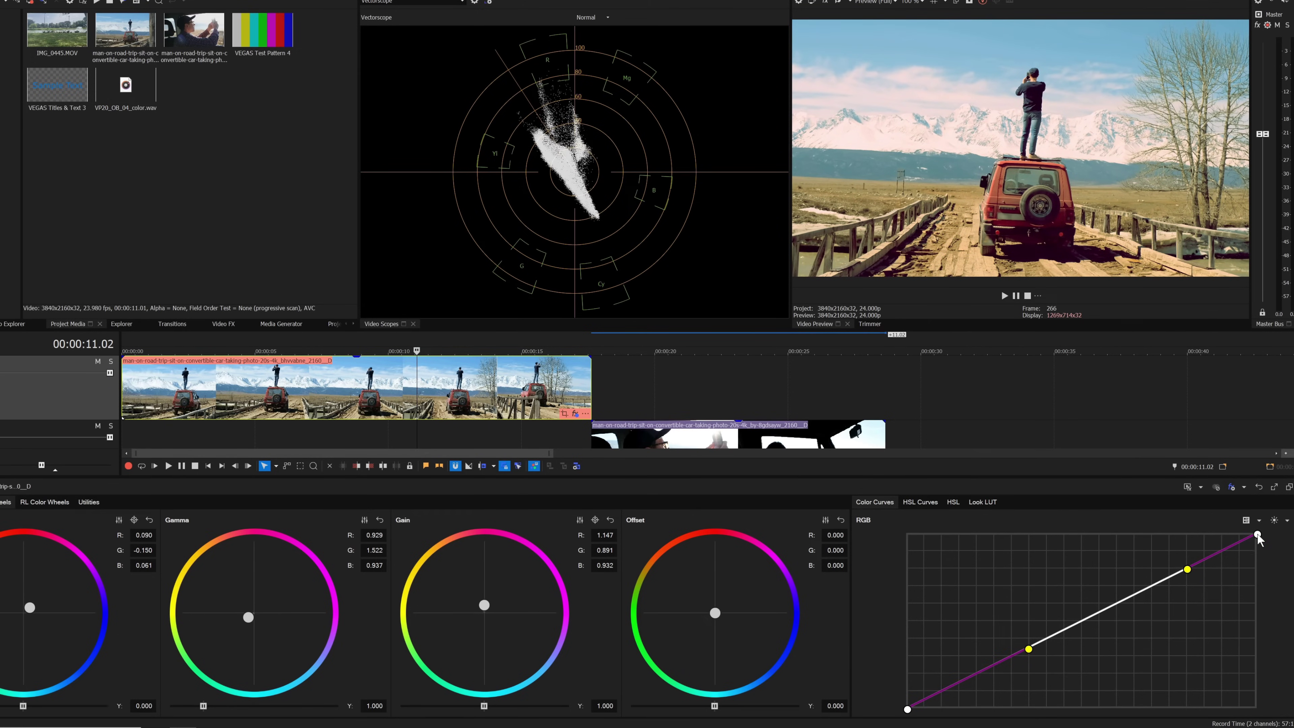
mouse_move(1258, 535)
left_mouse_down()
mouse_move(1254, 607)
mouse_move(1257, 535)
left_mouse_up()
left_click(1103, 612)
left_click_drag(1033, 647, 1045, 676)
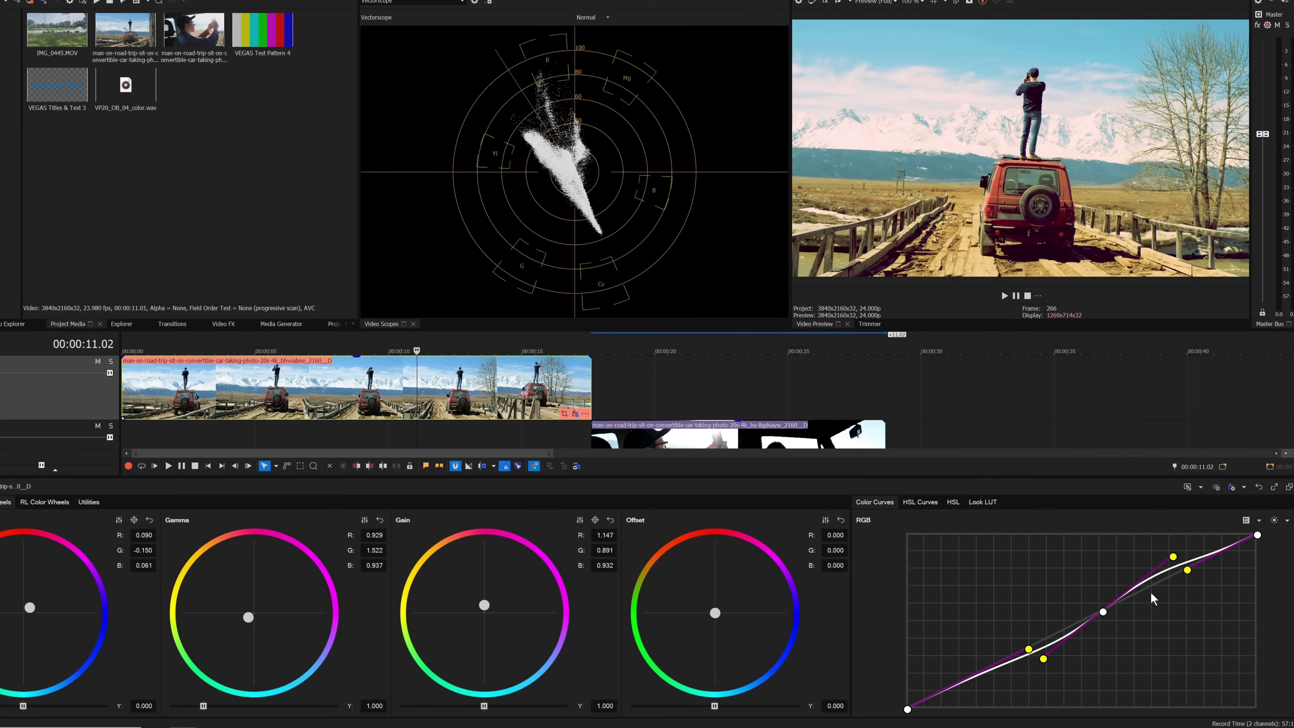
left_click_drag(1174, 561, 1126, 580)
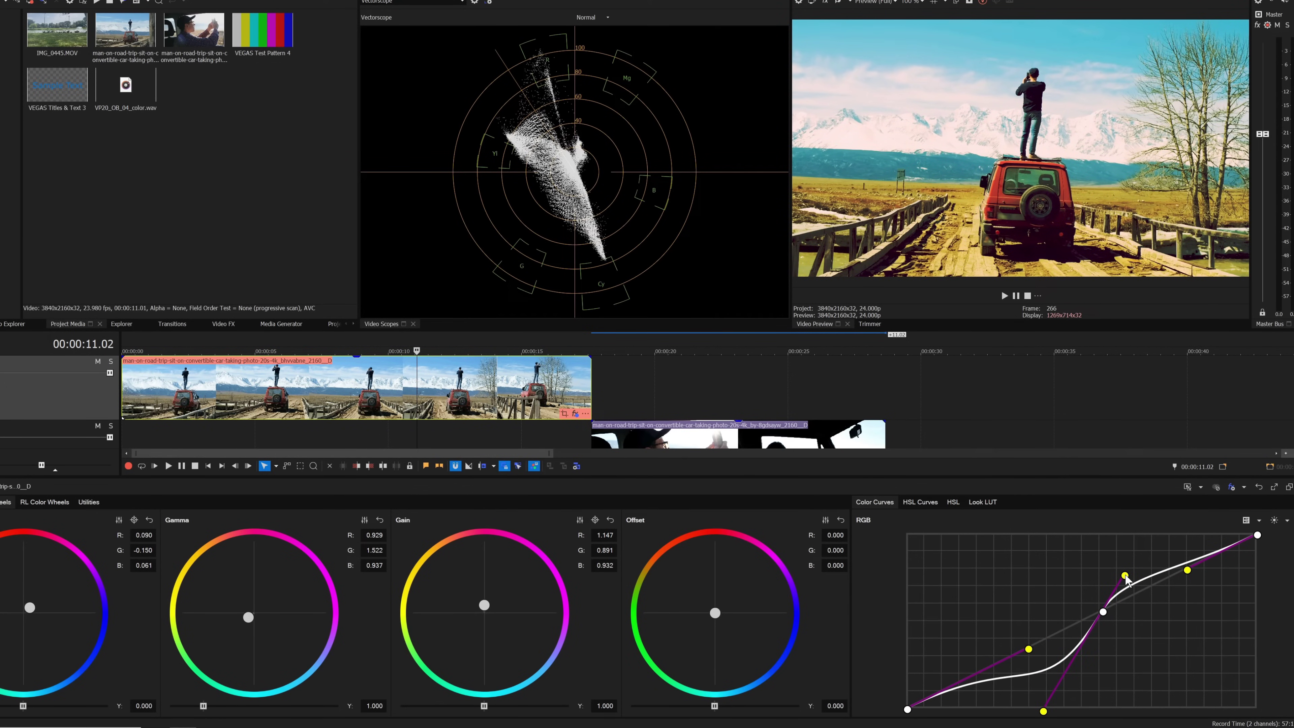
left_click_drag(1127, 578, 1142, 615)
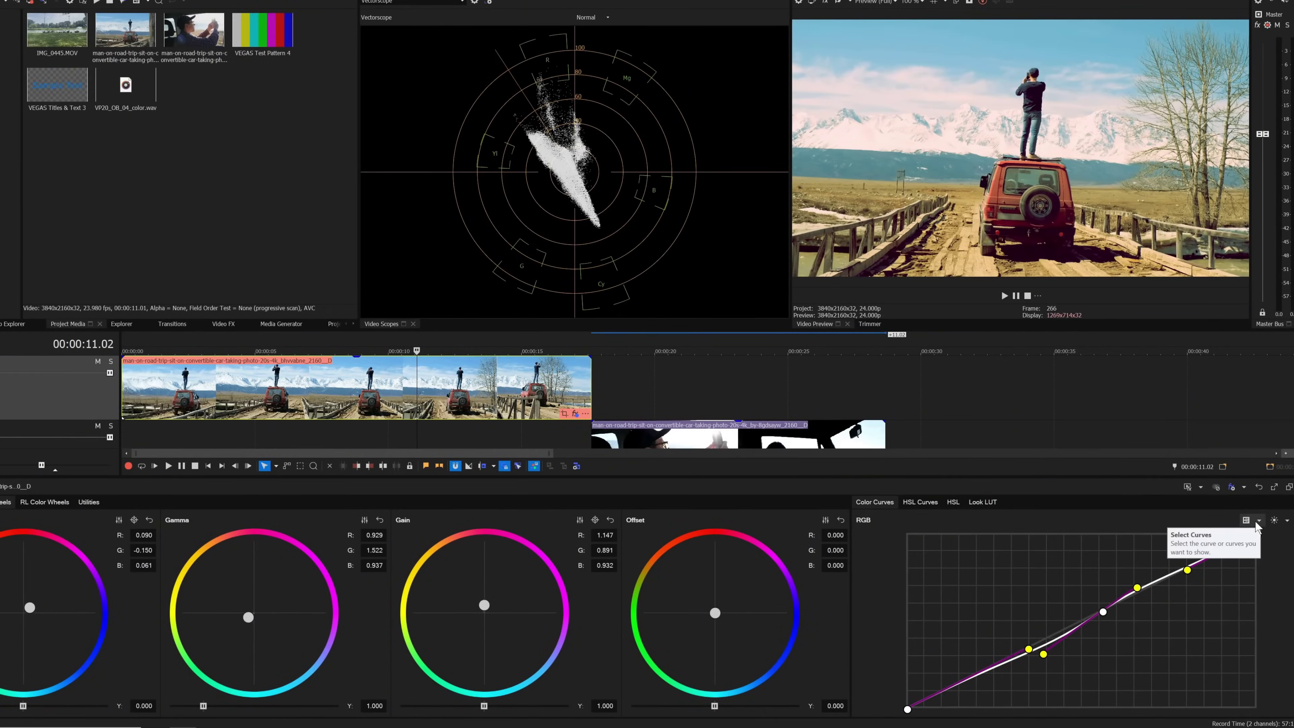
Bend the Blue channel curve with an added point, then reset Color Curves to a straight diagonal
left_click(1259, 520)
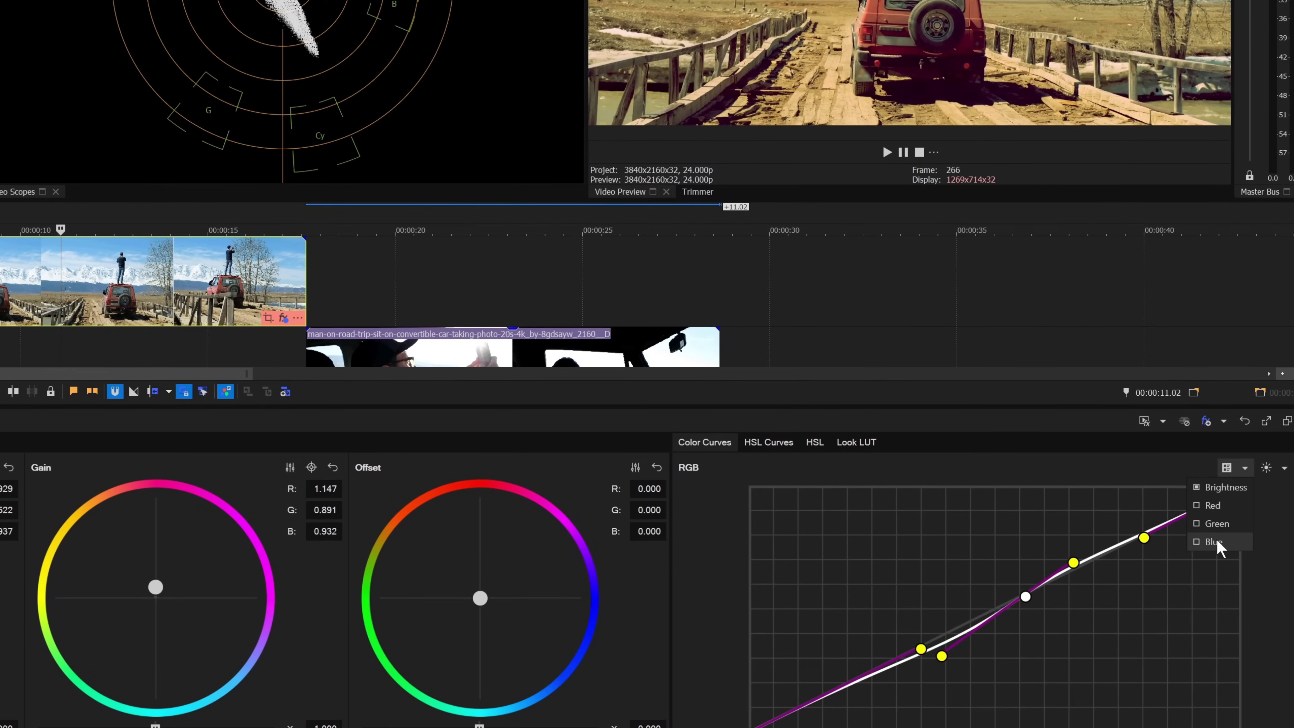
left_click(1209, 554)
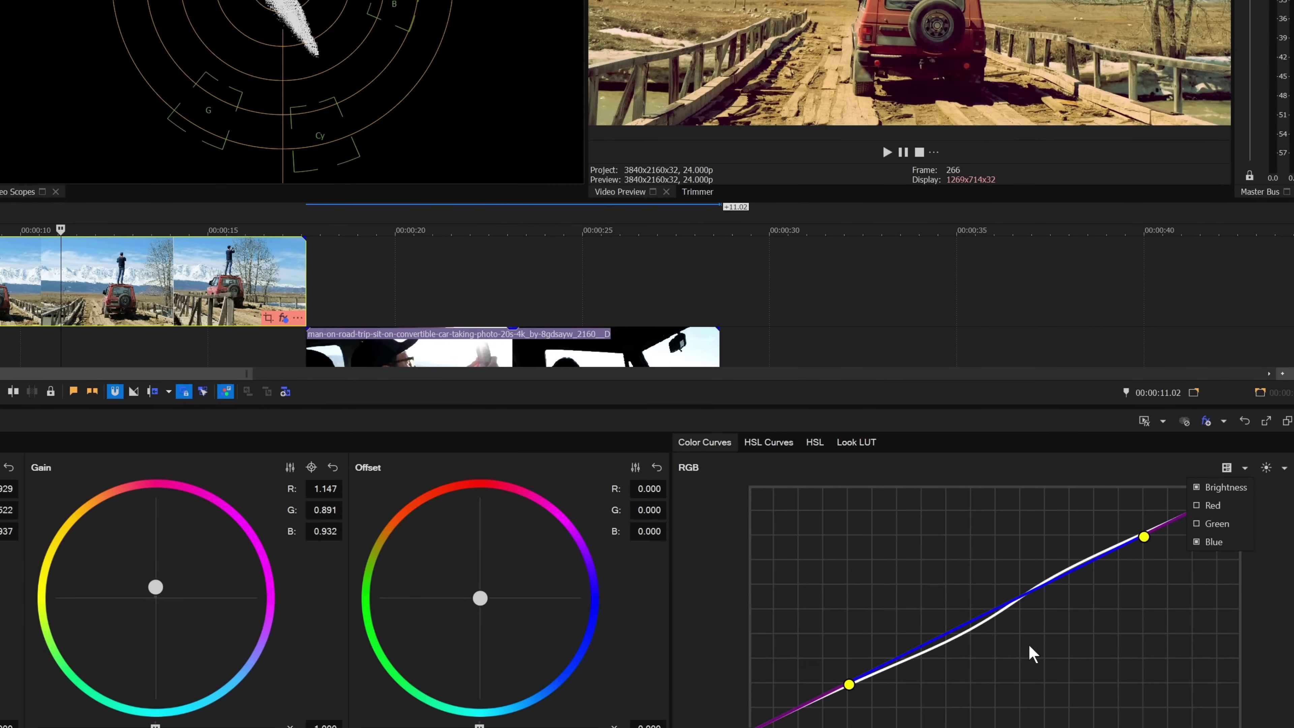
left_click_drag(854, 685, 816, 647)
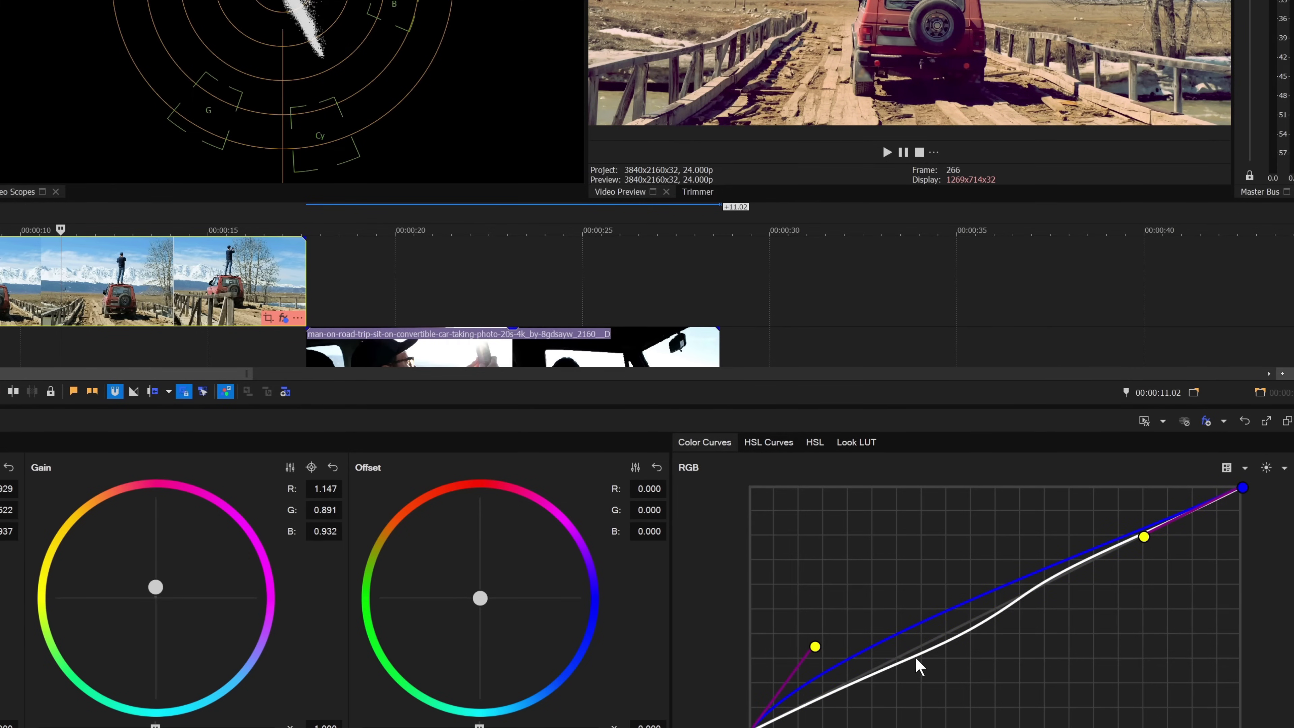
left_click(916, 659)
left_click_drag(944, 657, 962, 676)
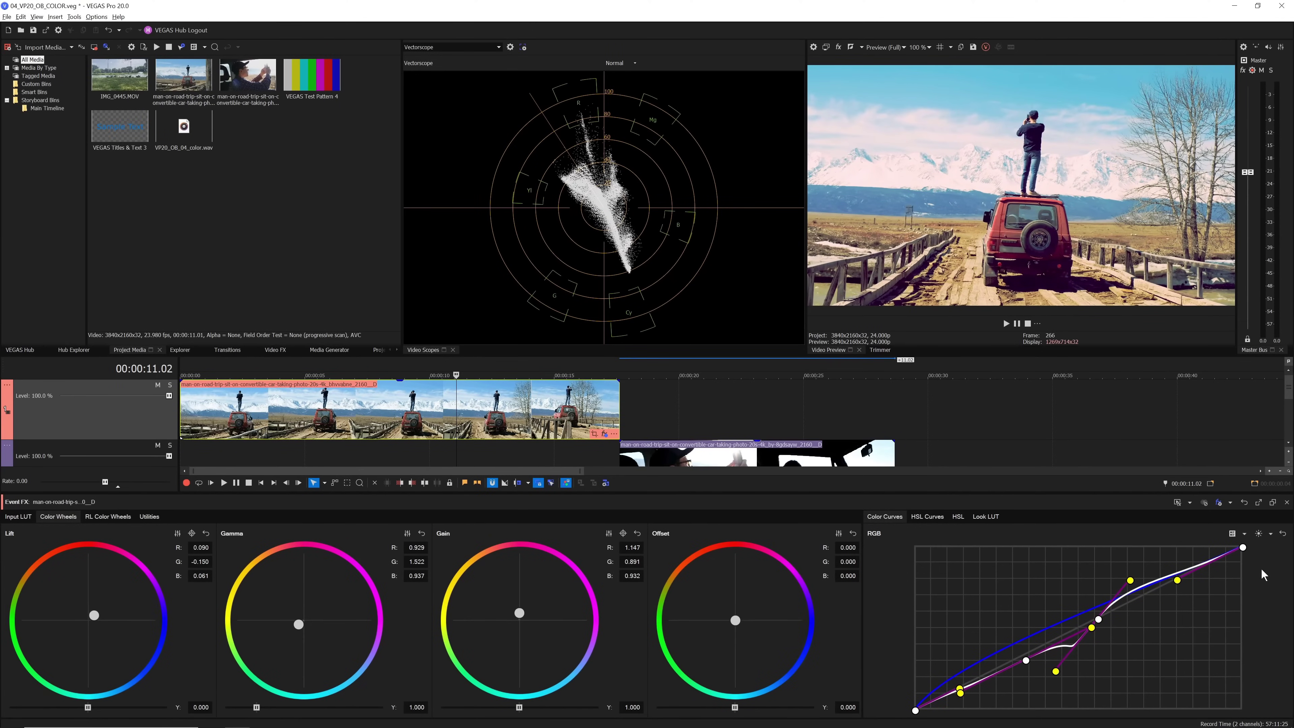
left_click(1283, 534)
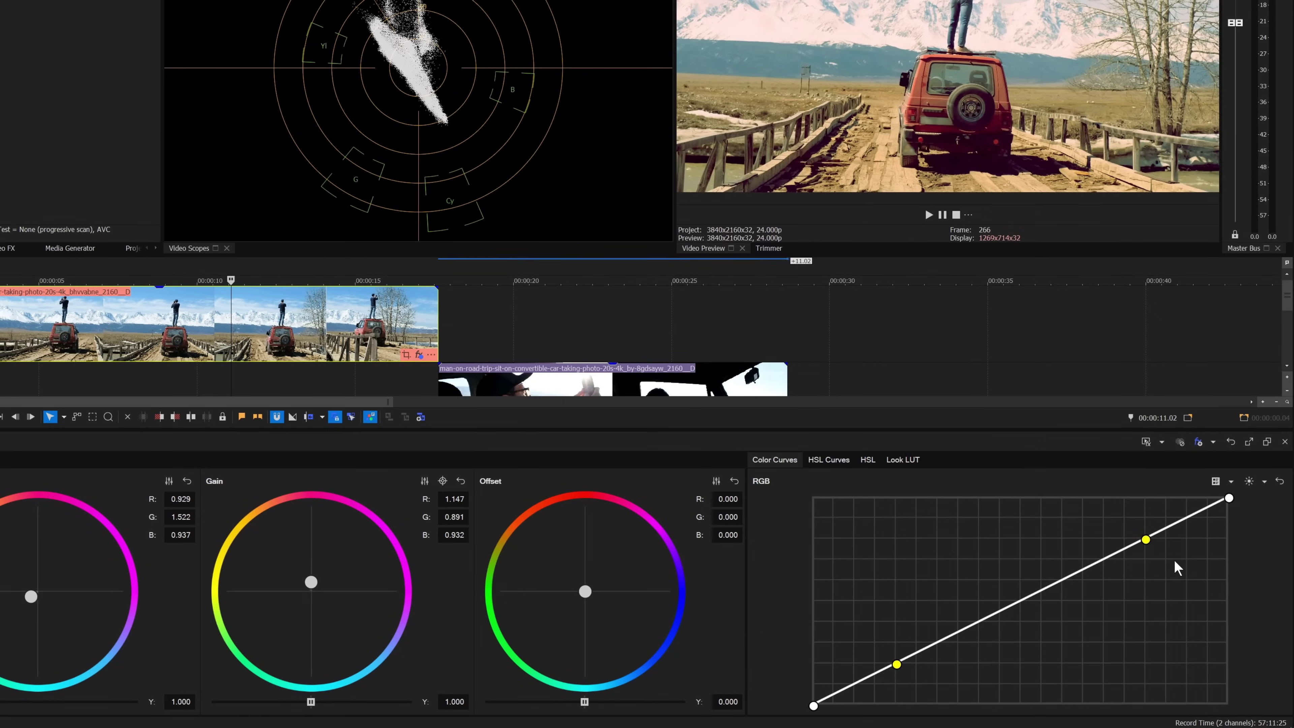
Try the Feeling Blue Look LUT, then switch to Numero Siete
left_click(910, 465)
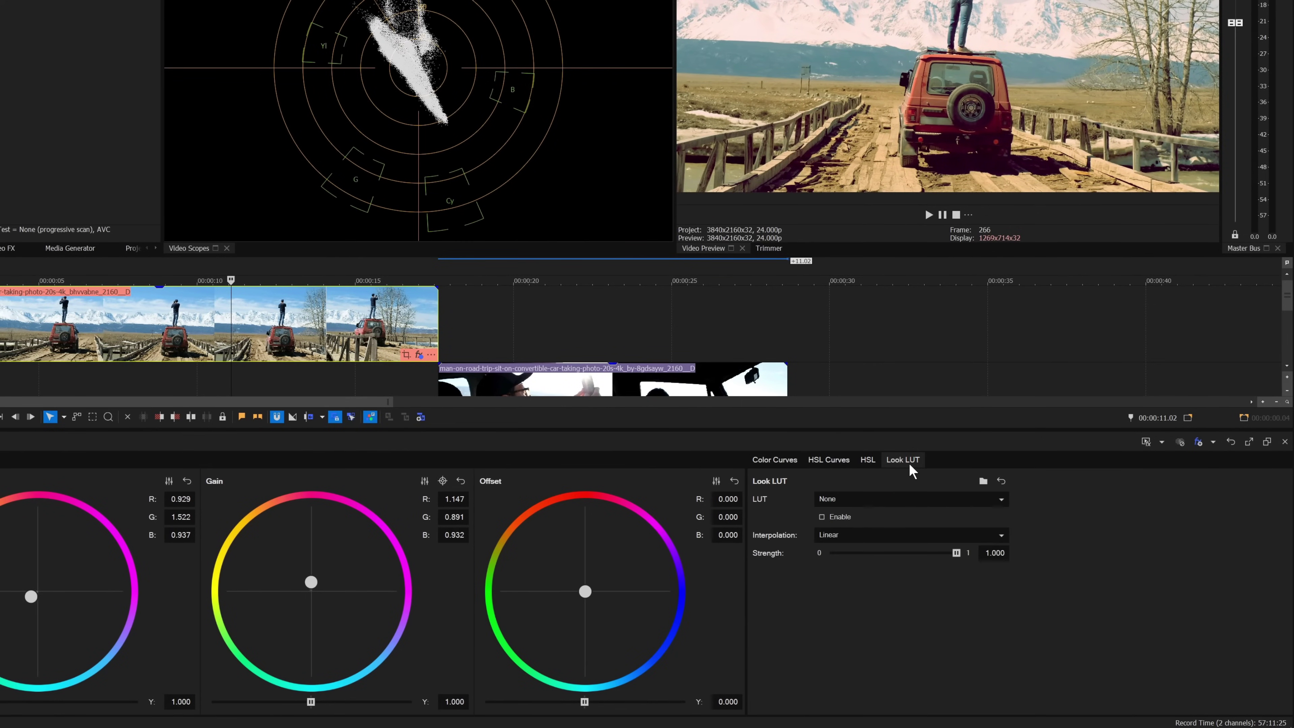
left_click(1002, 505)
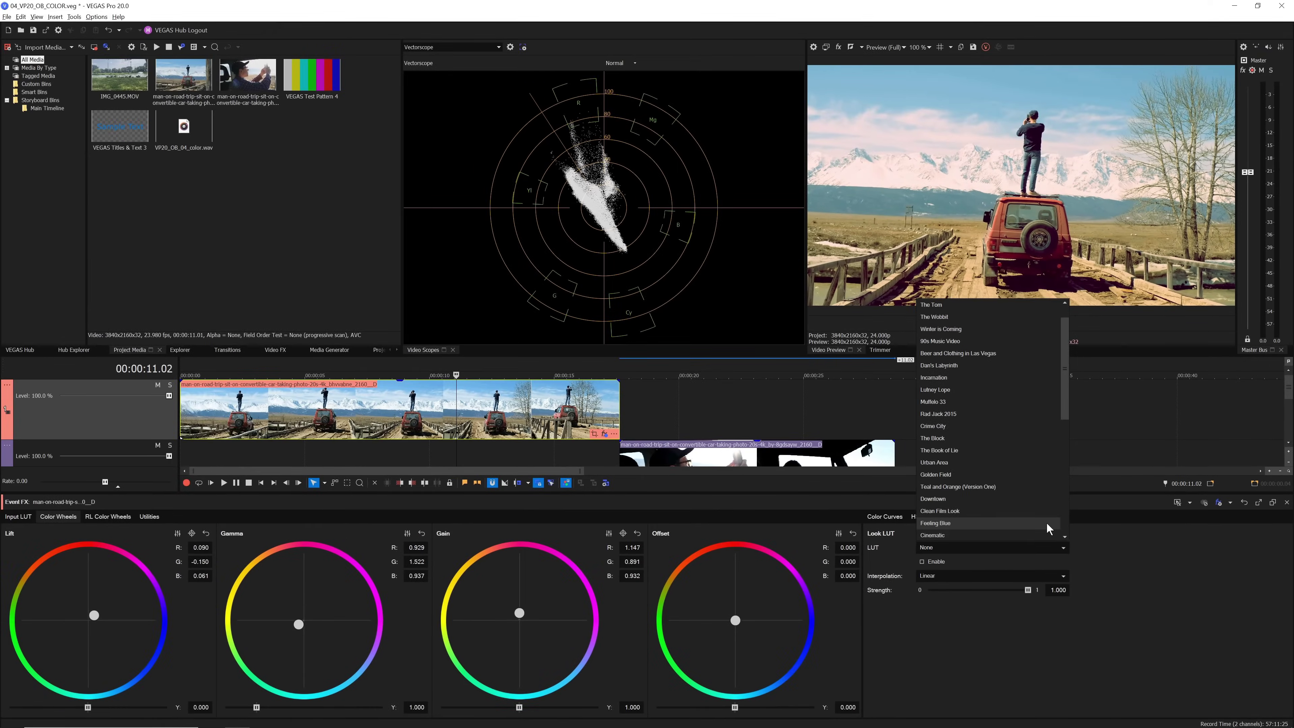
left_click(1046, 522)
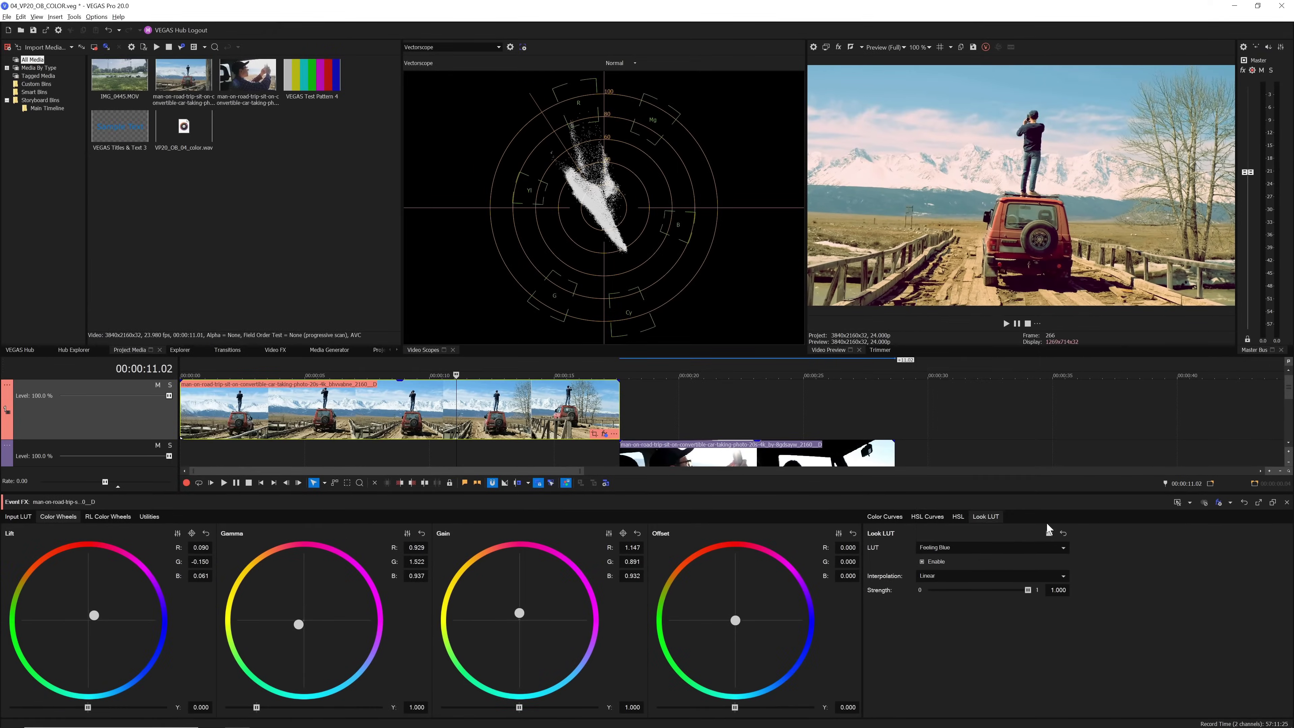
left_click(1062, 548)
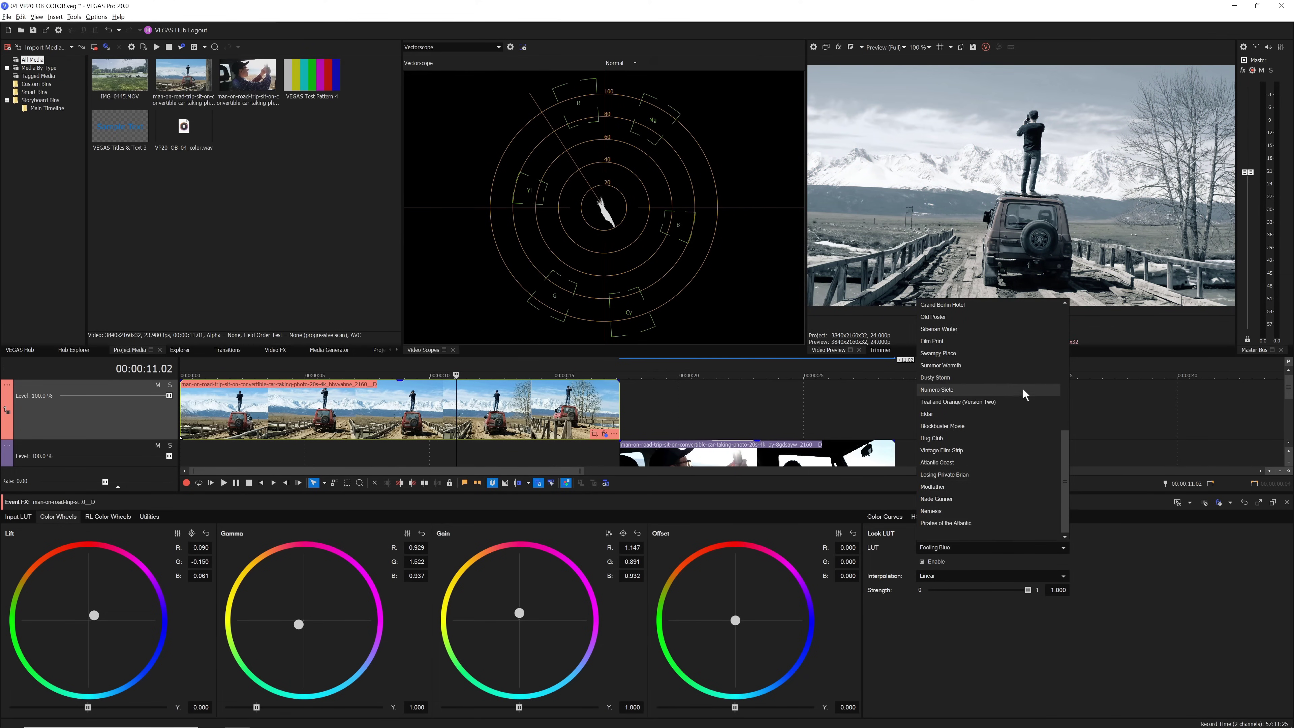
left_click(1023, 389)
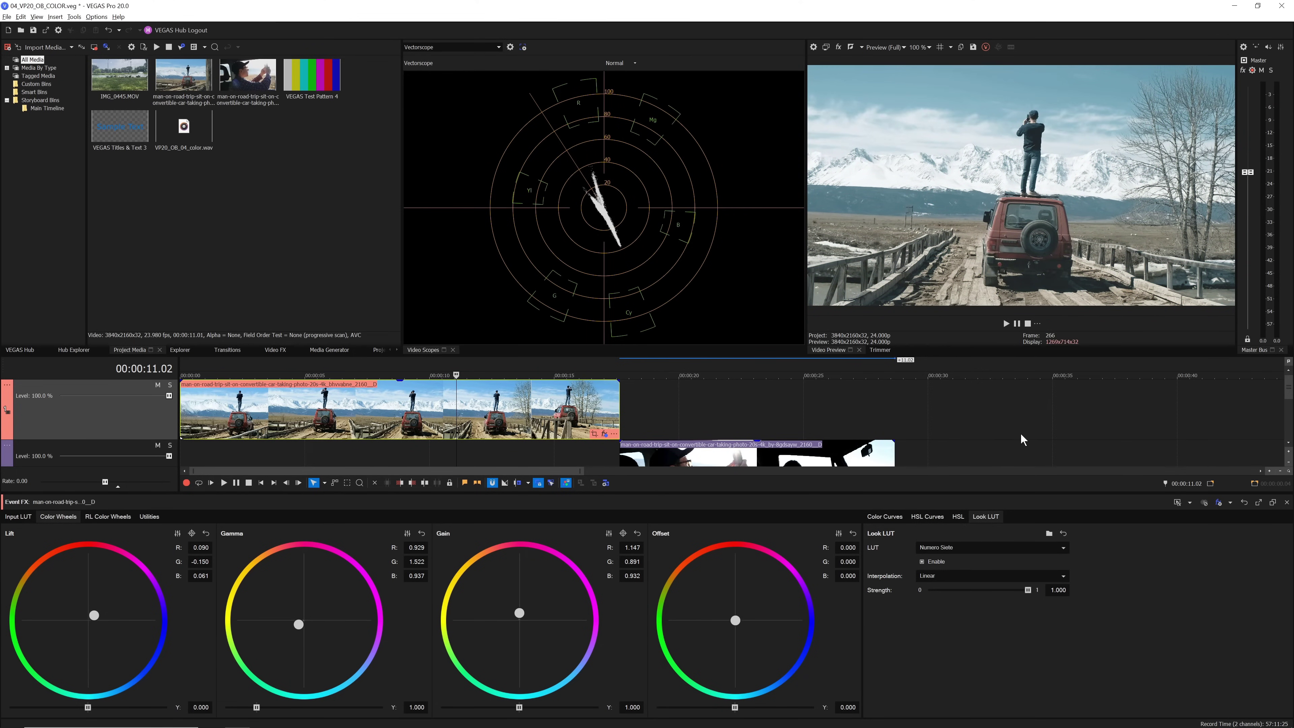
left_click(1050, 534)
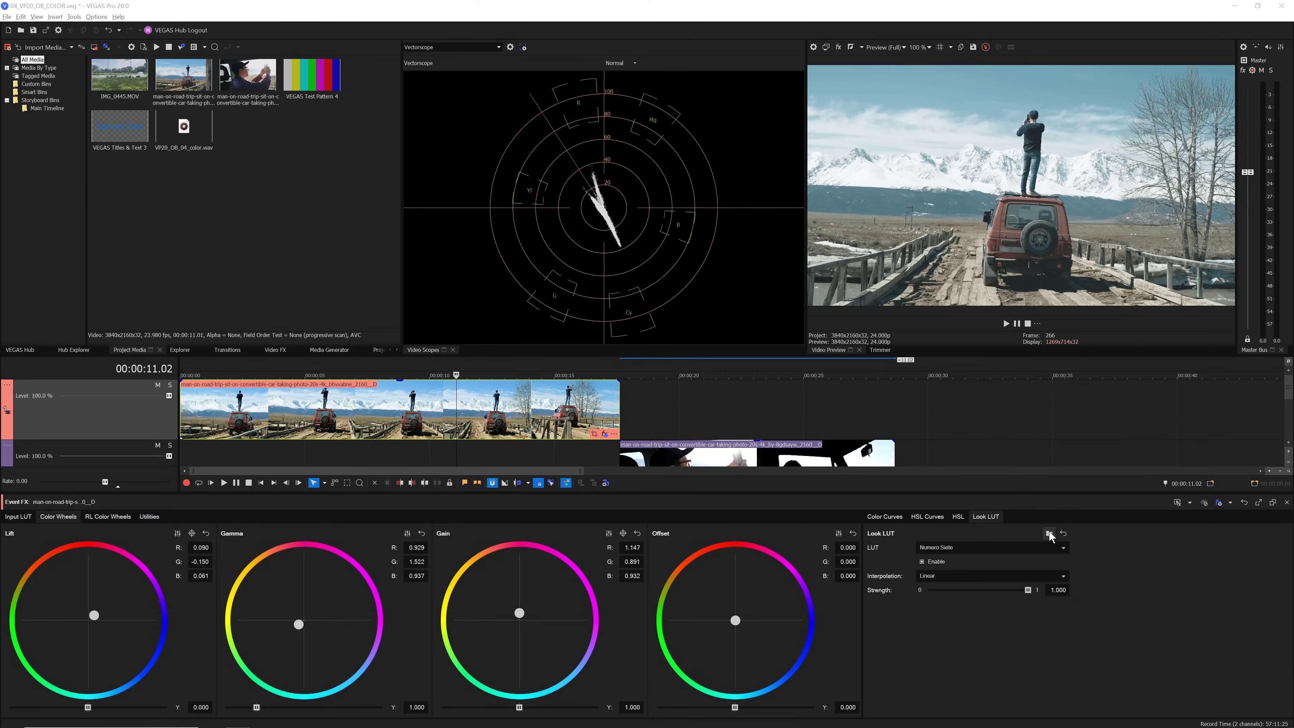
Load Secret Agent 2.CUBE from the Cinema LUTs Secret Agent folder, then clear the Look LUT to None
double_click(222, 97)
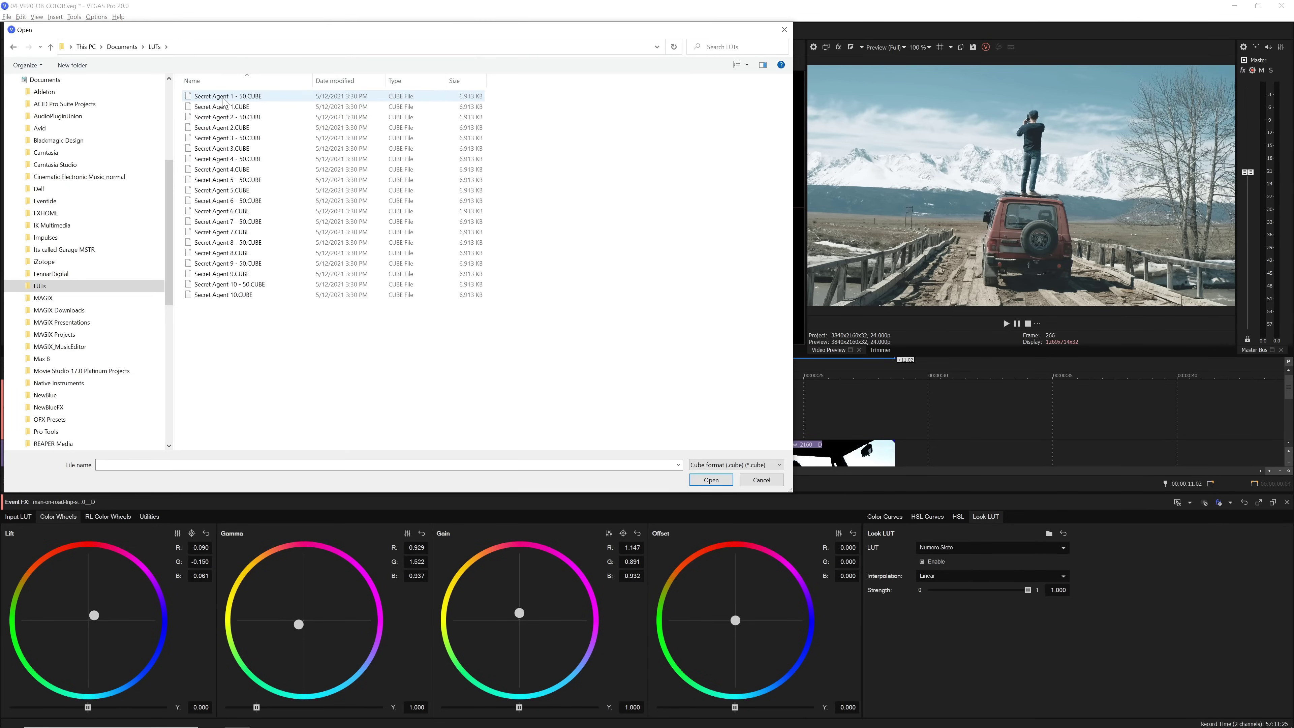
left_click(228, 129)
left_click(711, 479)
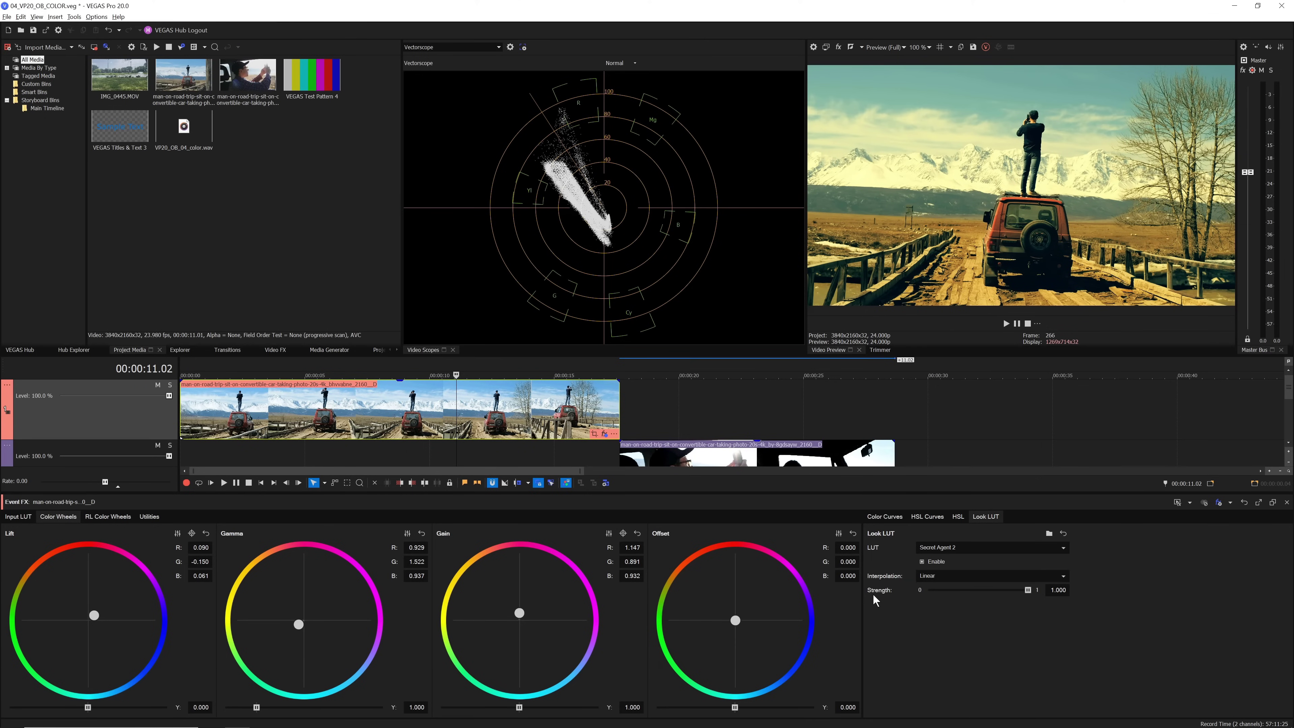
left_click(1063, 533)
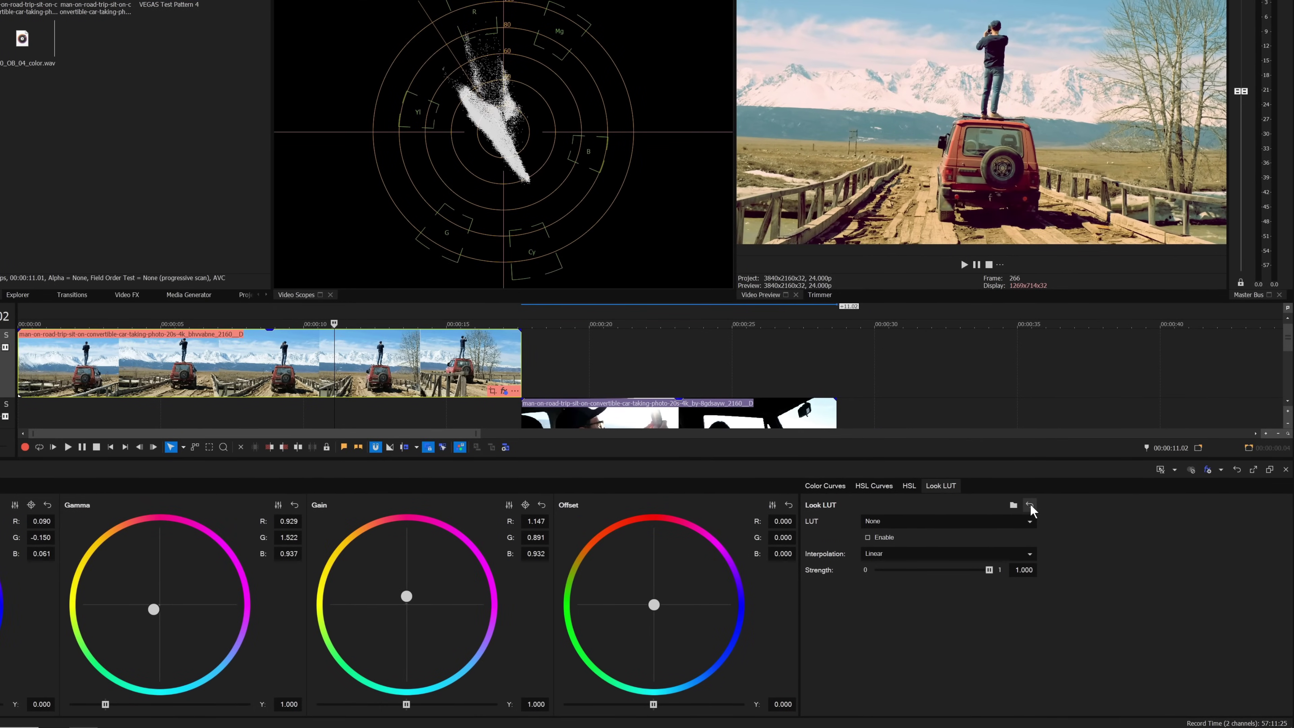
Look through the HSL Curves and HSL tabs, returning to Color Curves
left_click(890, 488)
left_click(911, 487)
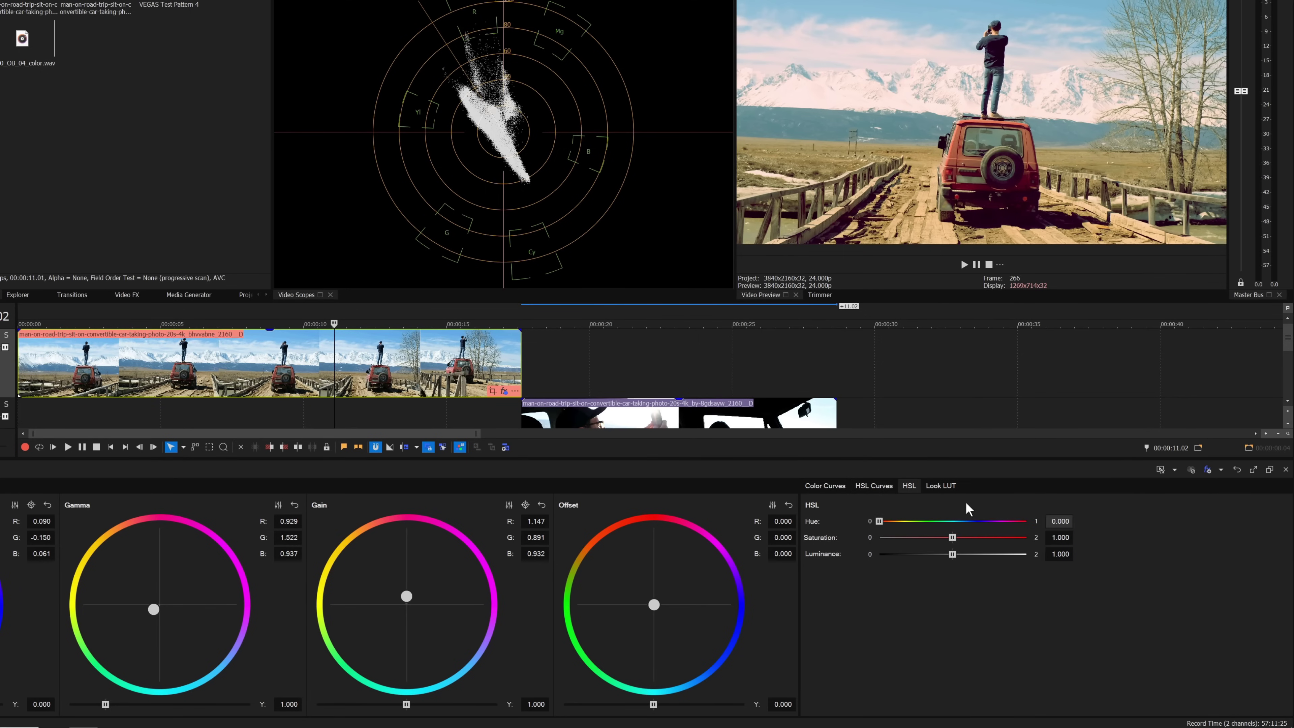
left_click(838, 488)
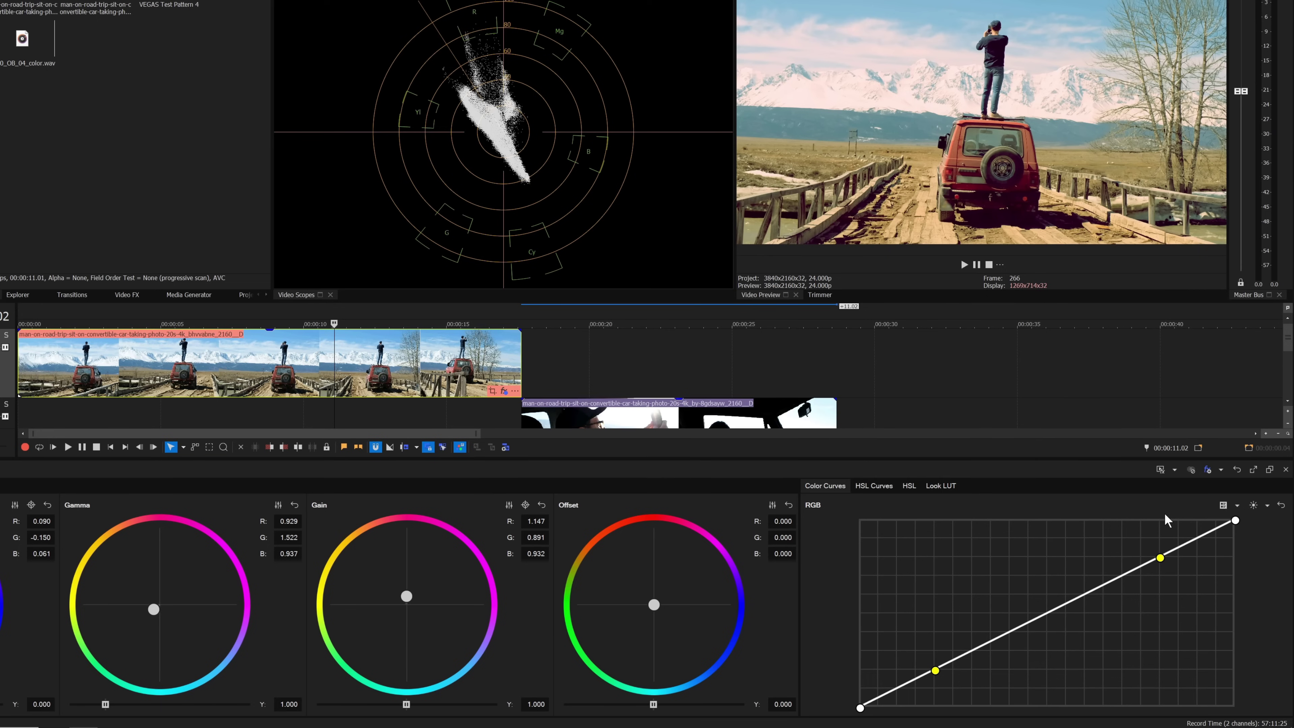
Compare the grade against the bypassed original, then Reset All and close color grading and scopes
left_click(1192, 472)
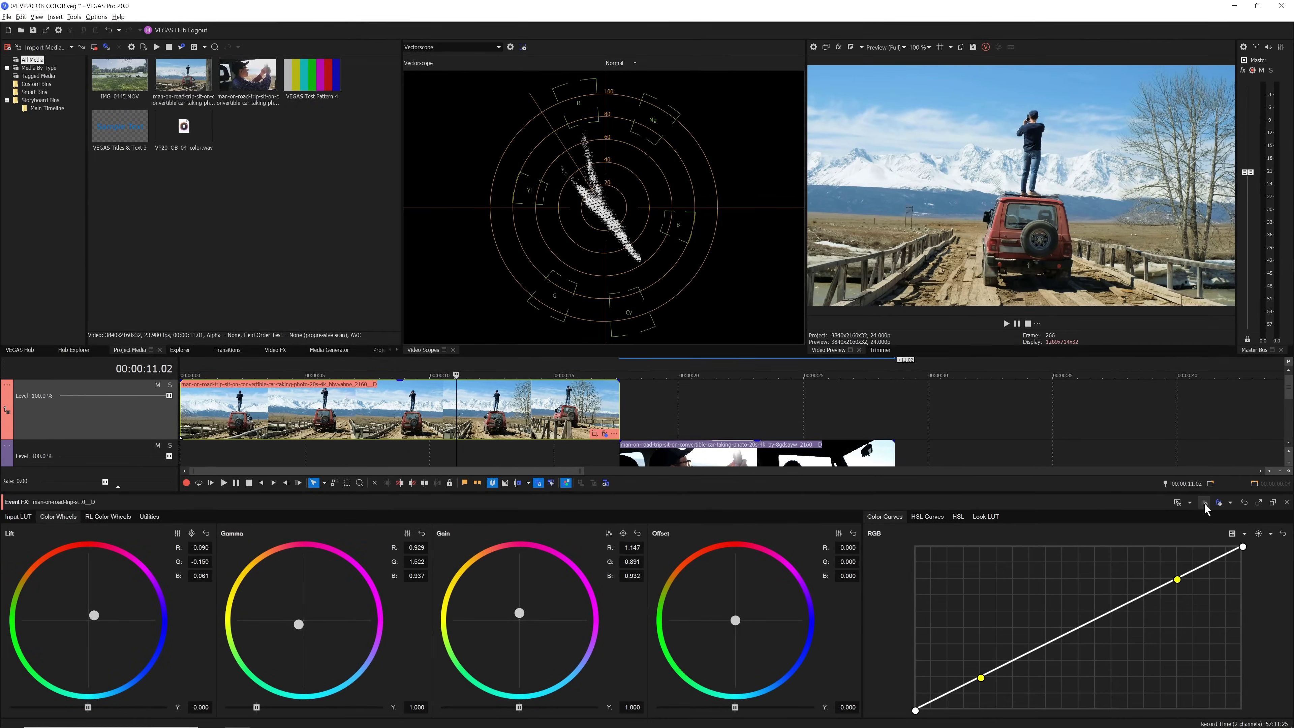
left_click(1204, 503)
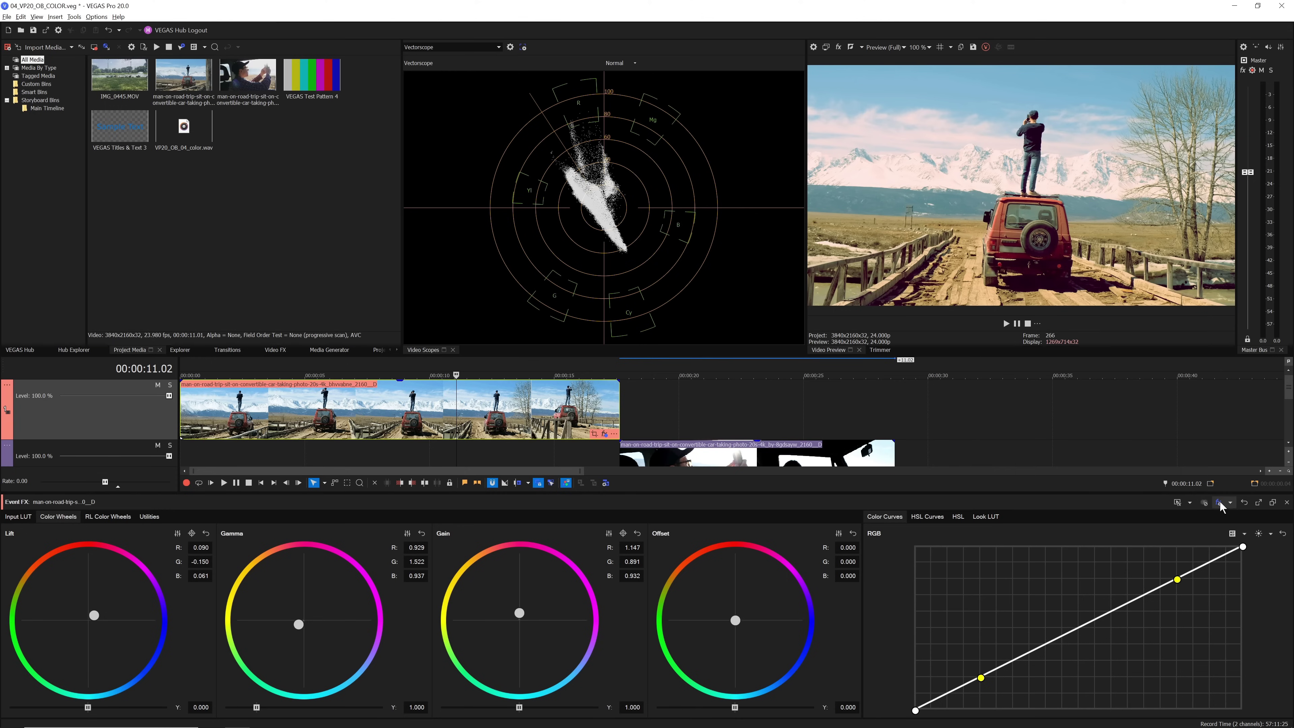
left_click(1244, 502)
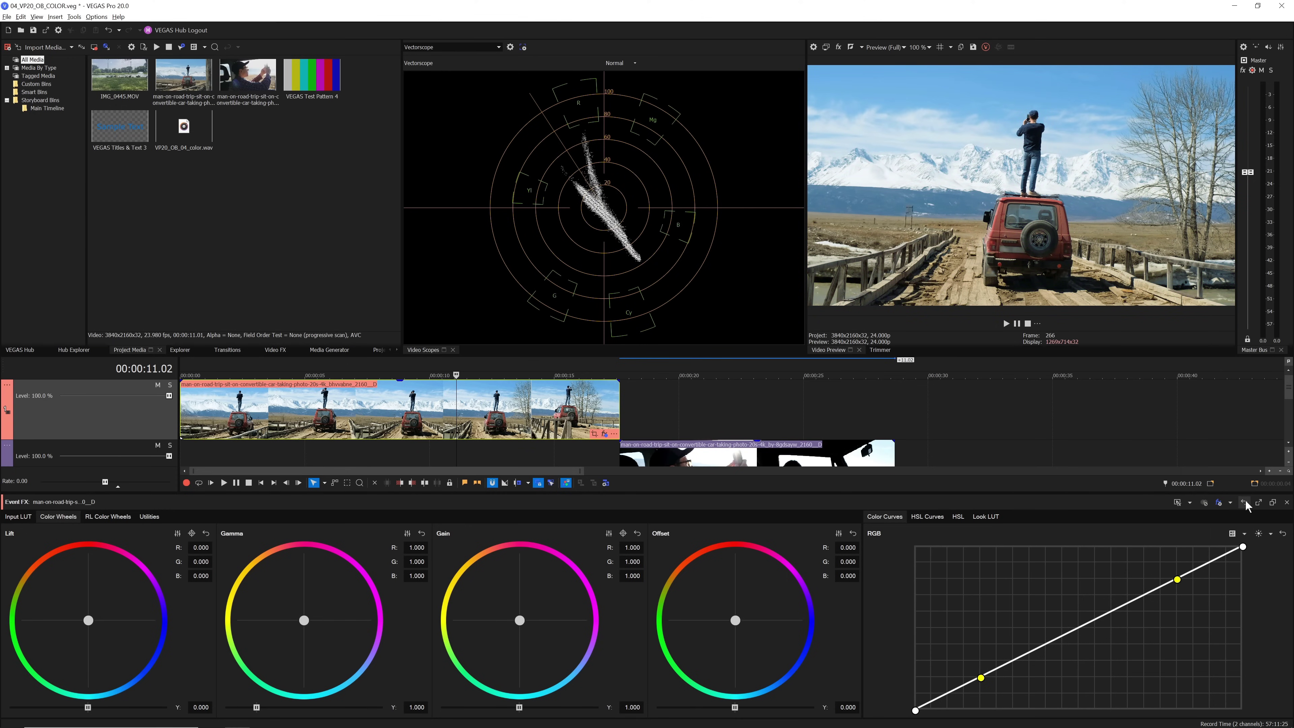
left_click(564, 483)
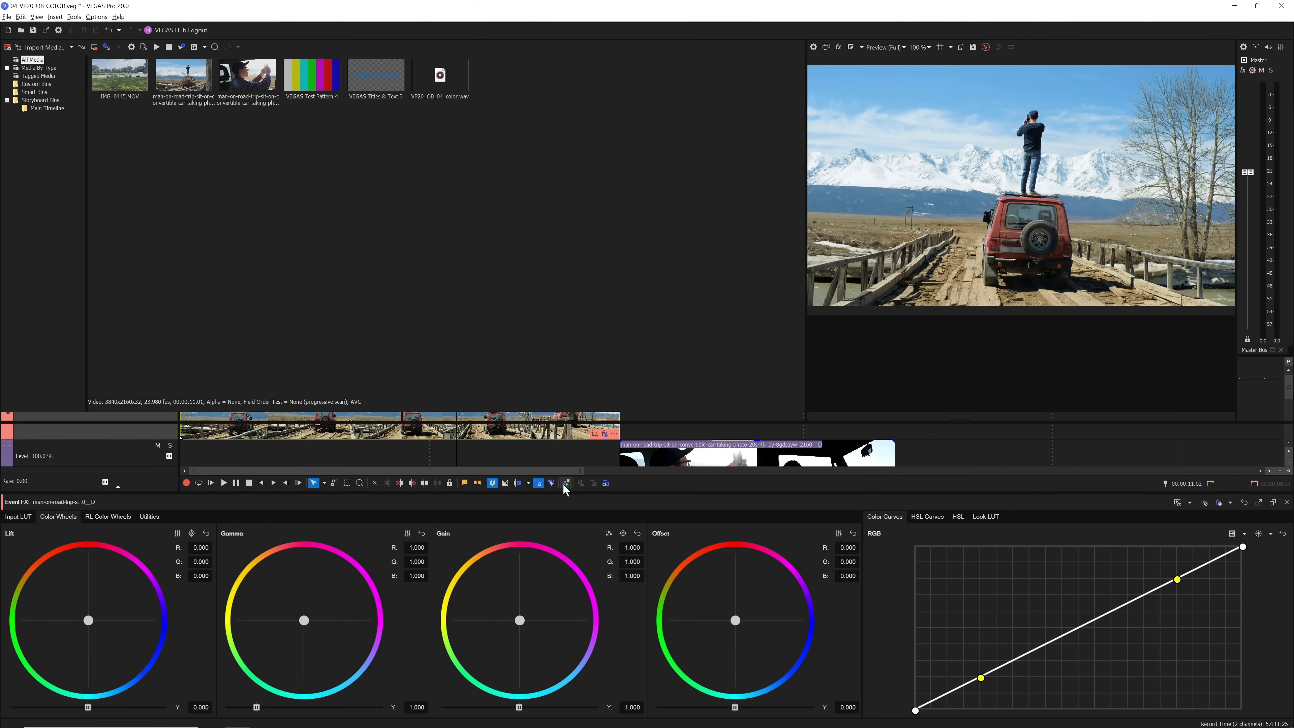